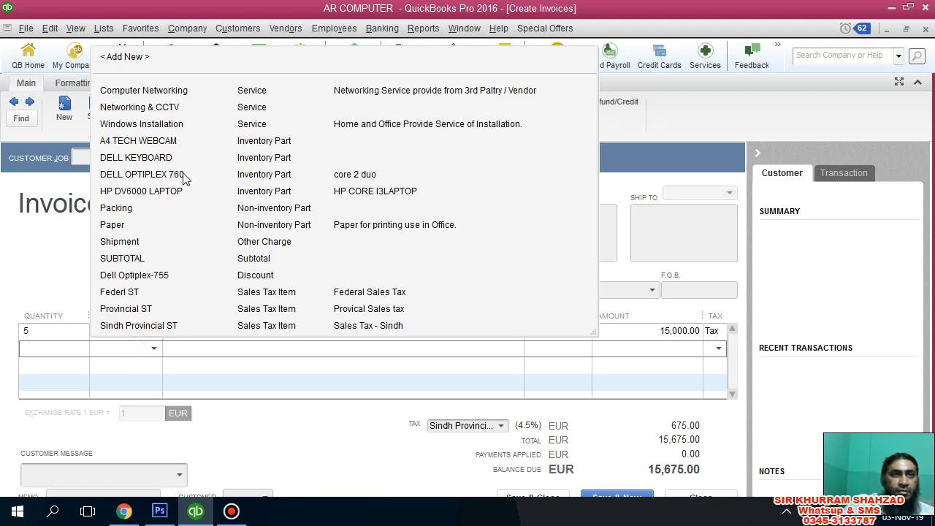
- Open the Inventory Stock Status by Item report and examine the on-hand quantities of the inventory items
key(Escape)
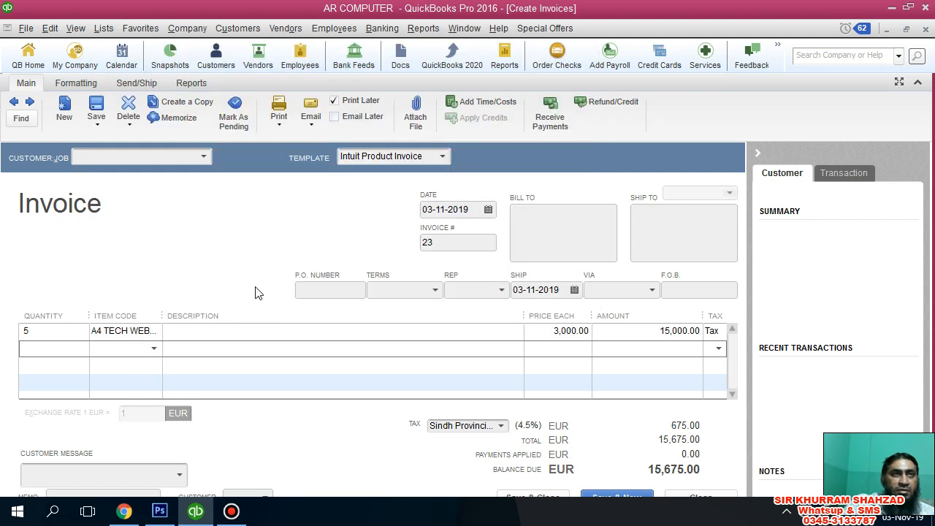
click(105, 32)
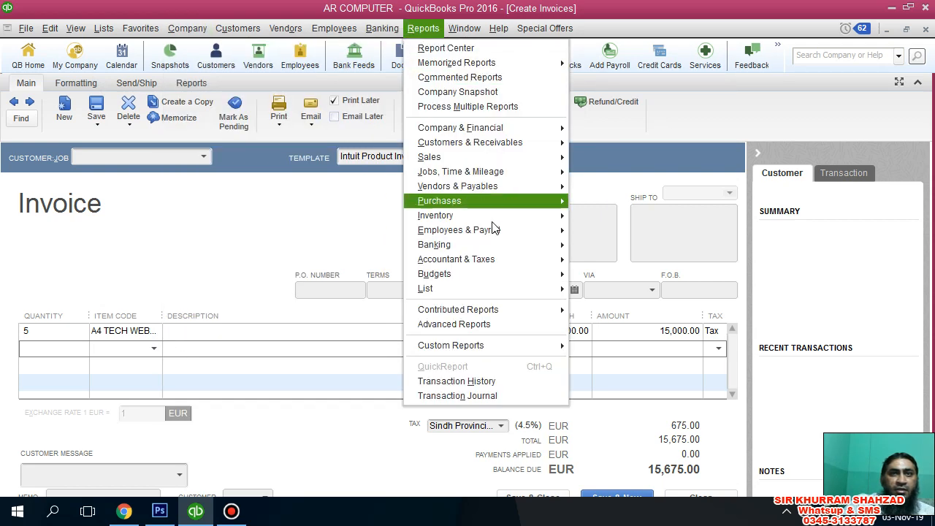
click(486, 219)
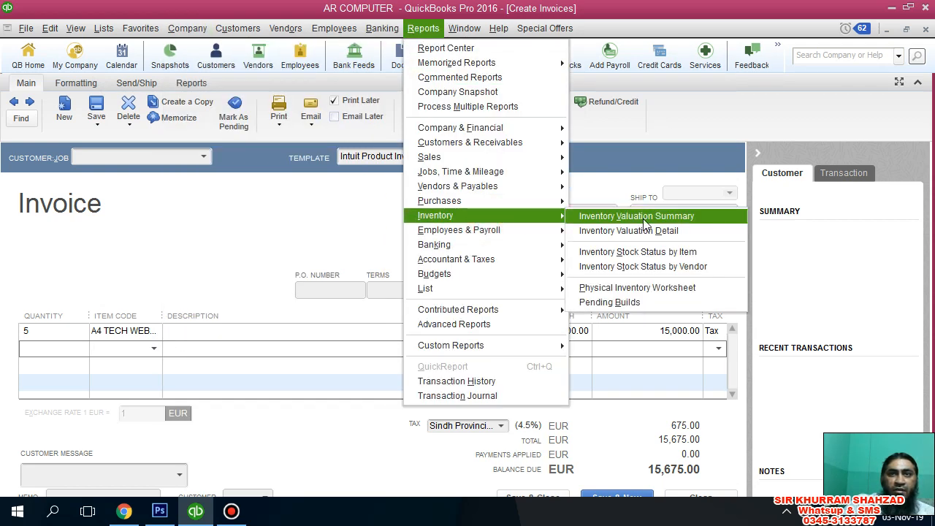
click(711, 255)
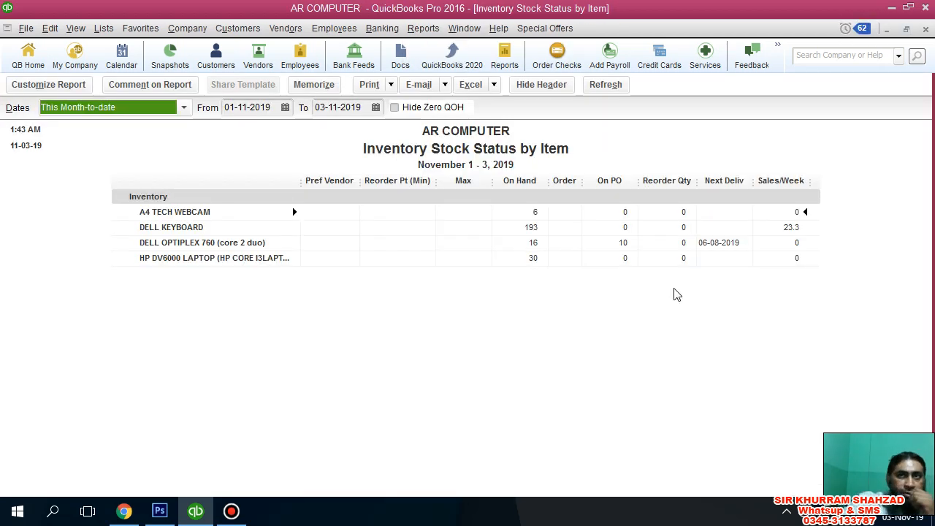
click(530, 229)
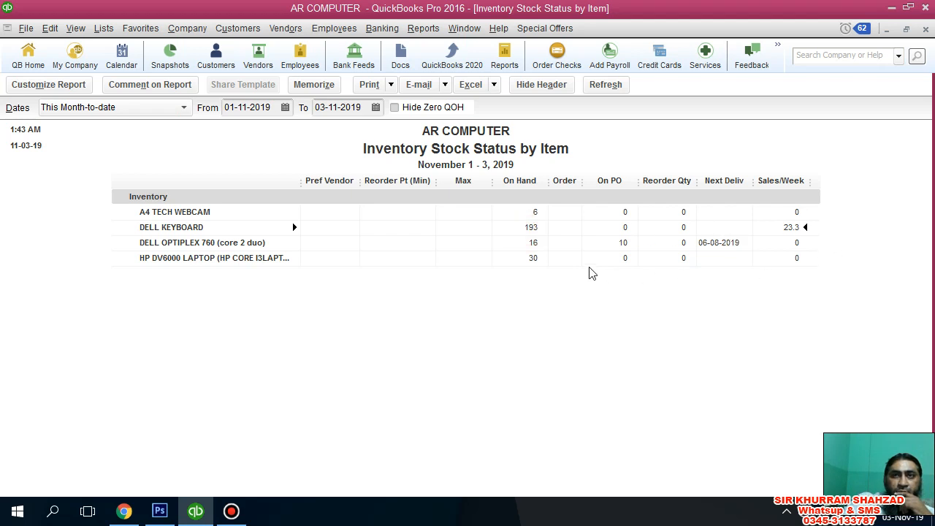
click(535, 245)
click(536, 257)
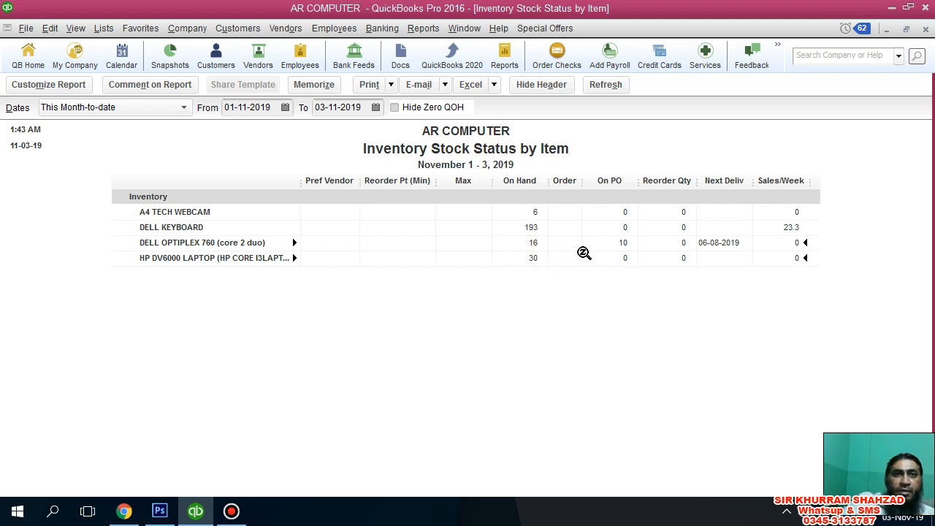
click(535, 257)
double_click(532, 211)
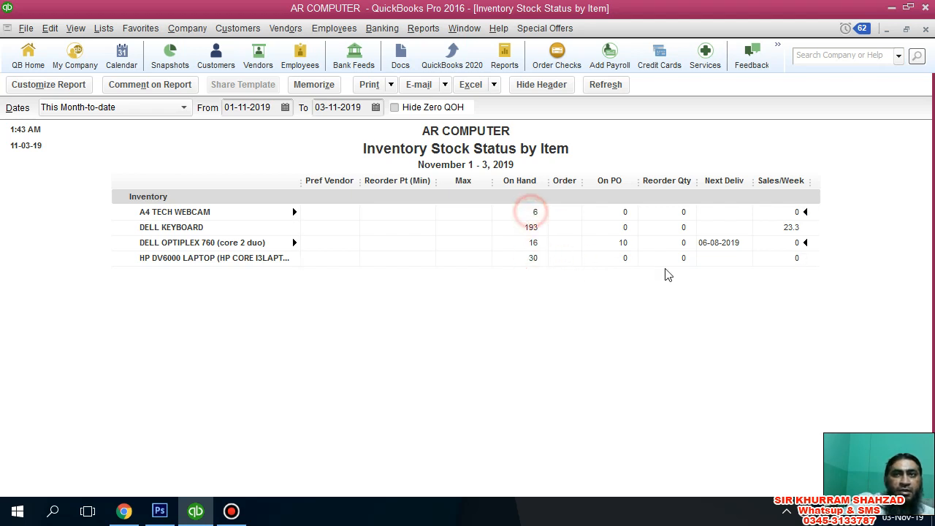
- Return to the invoice and set the A4 TECH WEBCAM quantity to 3
click(50, 332)
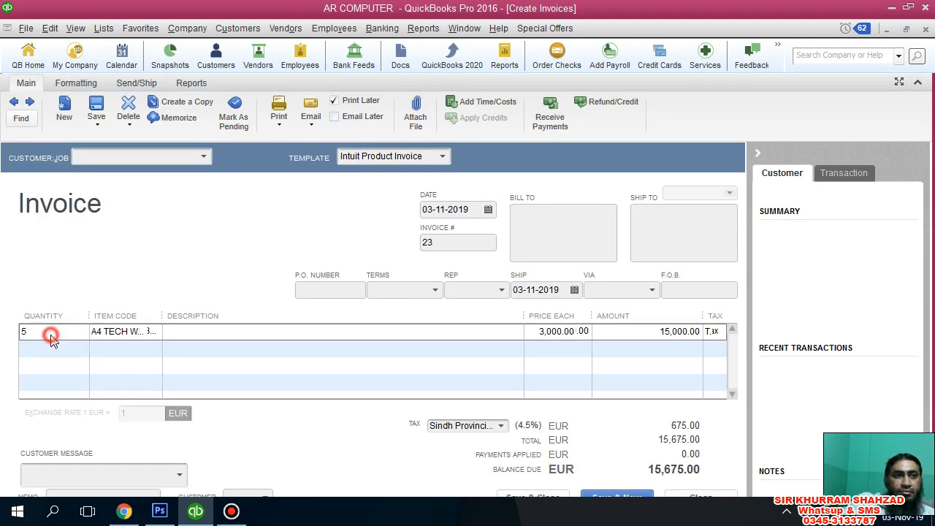
text(3)
click(76, 348)
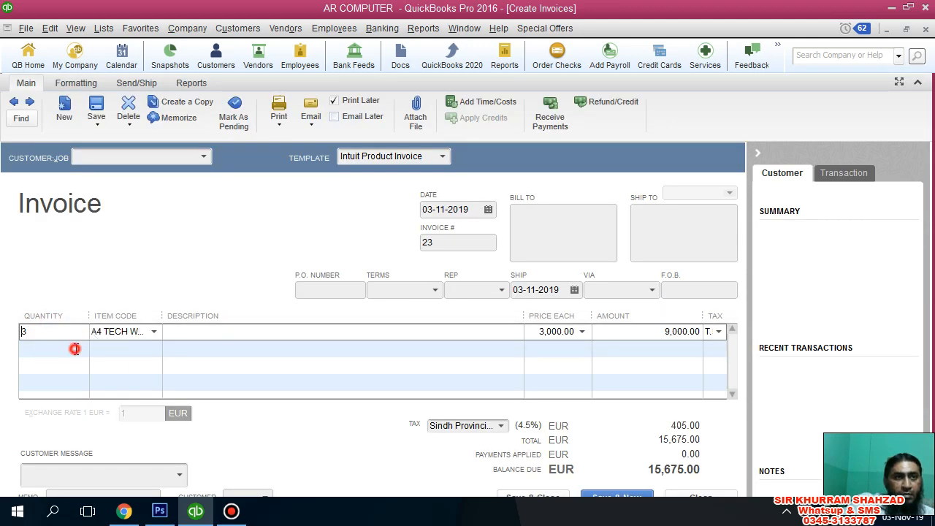
- Add HP DV6000 LAPTOP on the invoice's second line with a quantity of 3
click(153, 348)
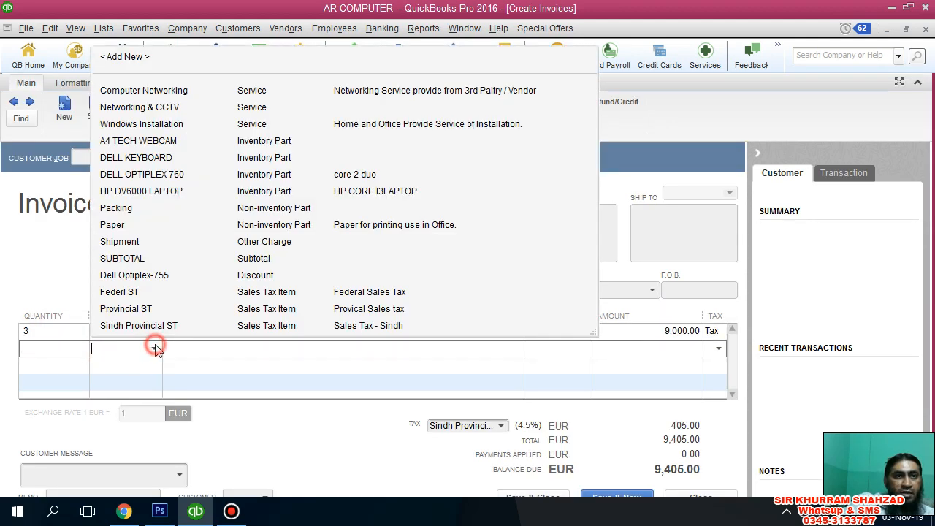
click(400, 191)
click(76, 349)
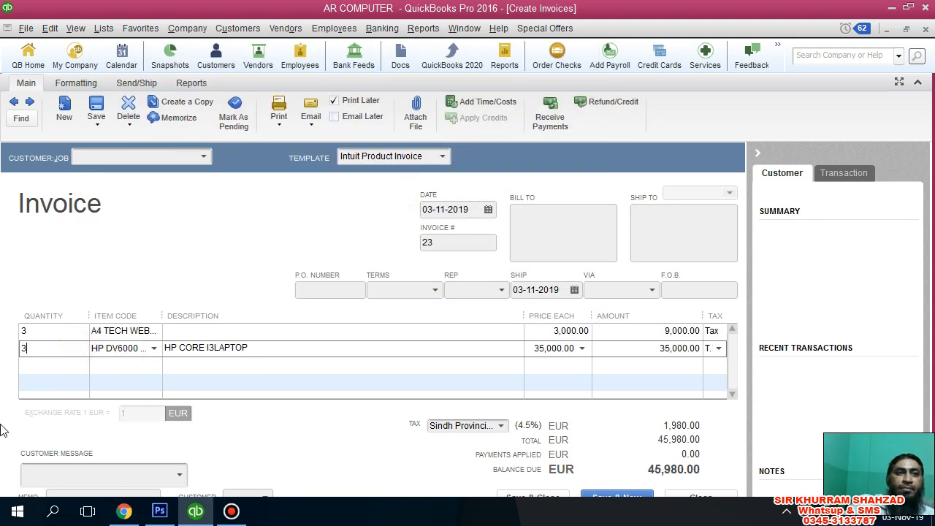
click(188, 368)
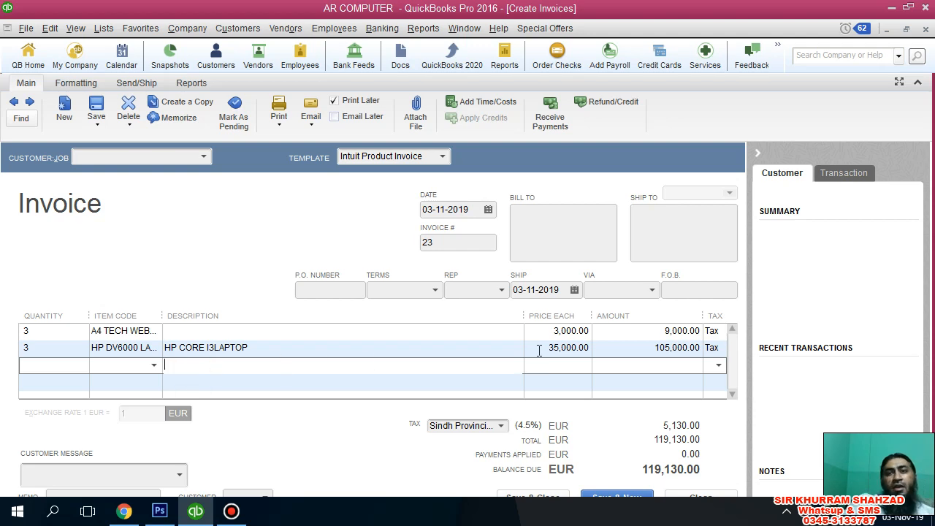
- Add the Federl ST sales tax item on the invoice's third line
click(59, 363)
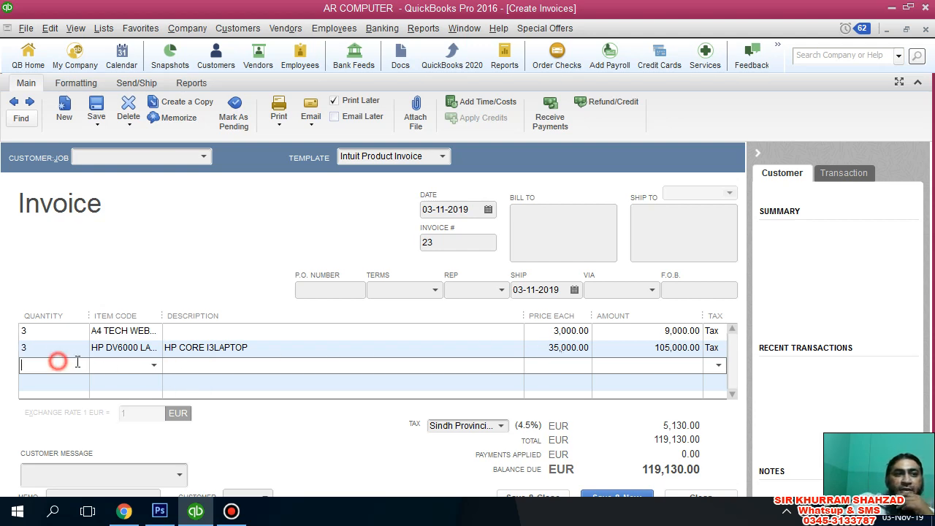
click(153, 364)
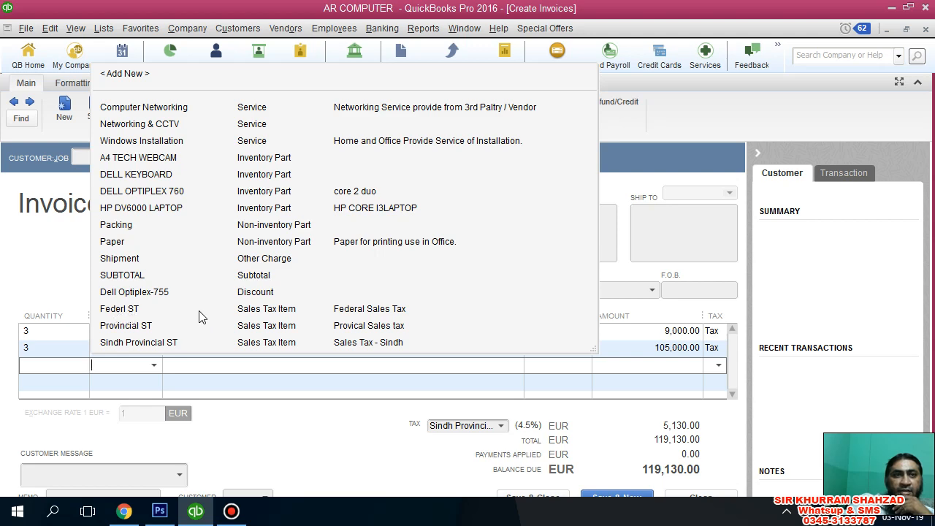
click(244, 312)
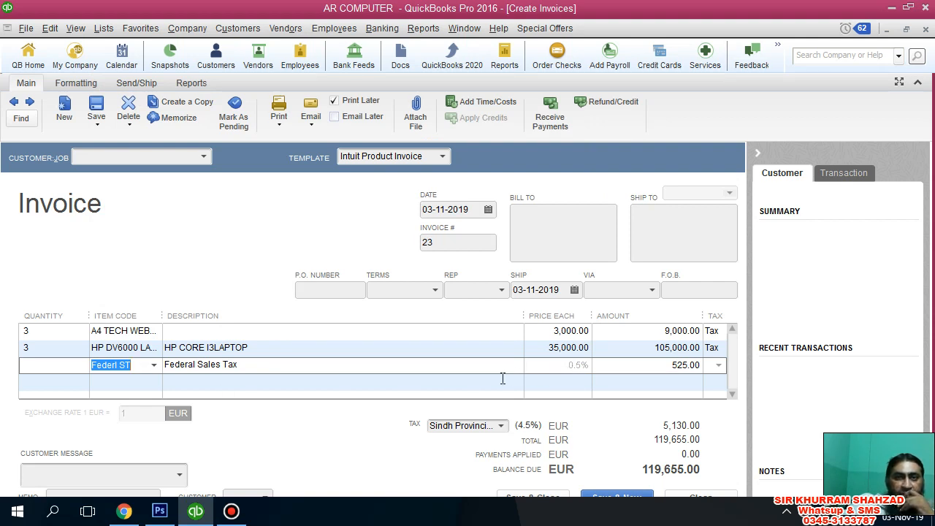
- Try to set the invoice tax to Federl ST, dismiss the warnings, and select Provincial ST instead
click(501, 426)
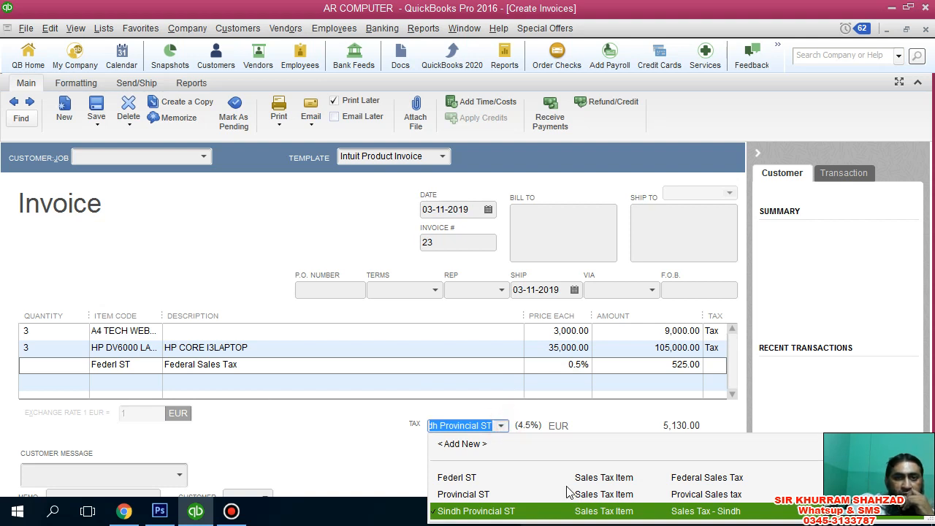
click(526, 479)
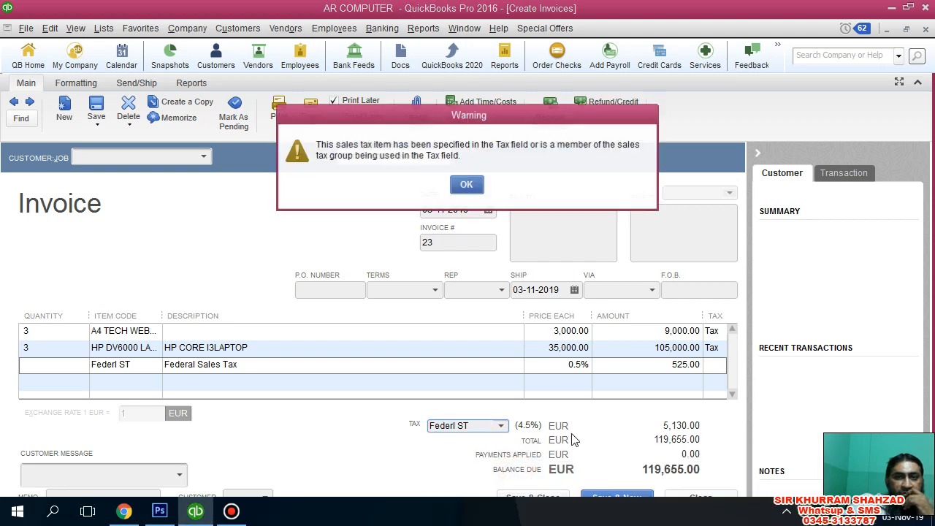
click(472, 185)
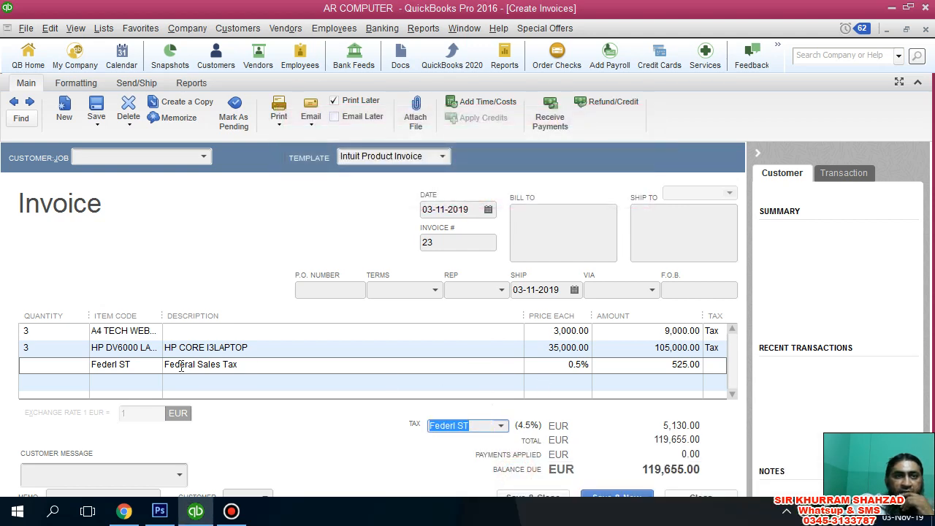
click(152, 363)
click(463, 184)
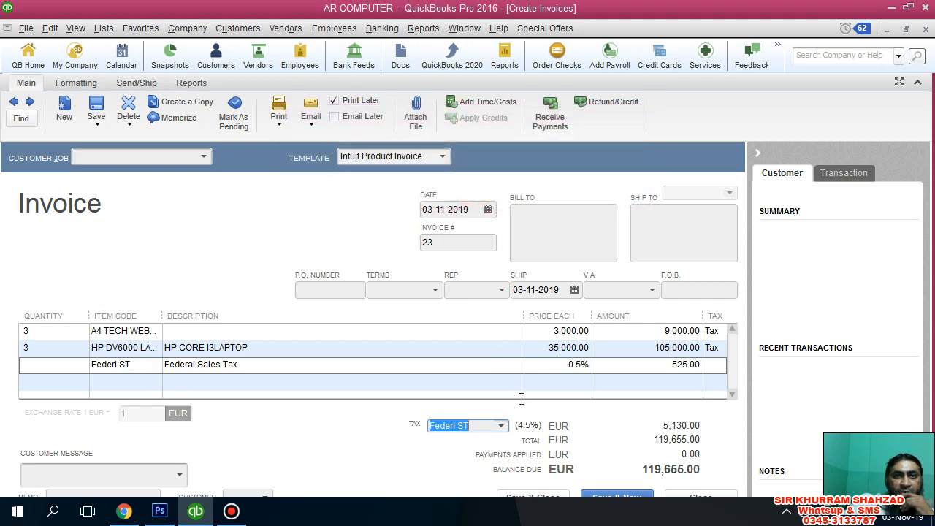
click(480, 357)
click(464, 187)
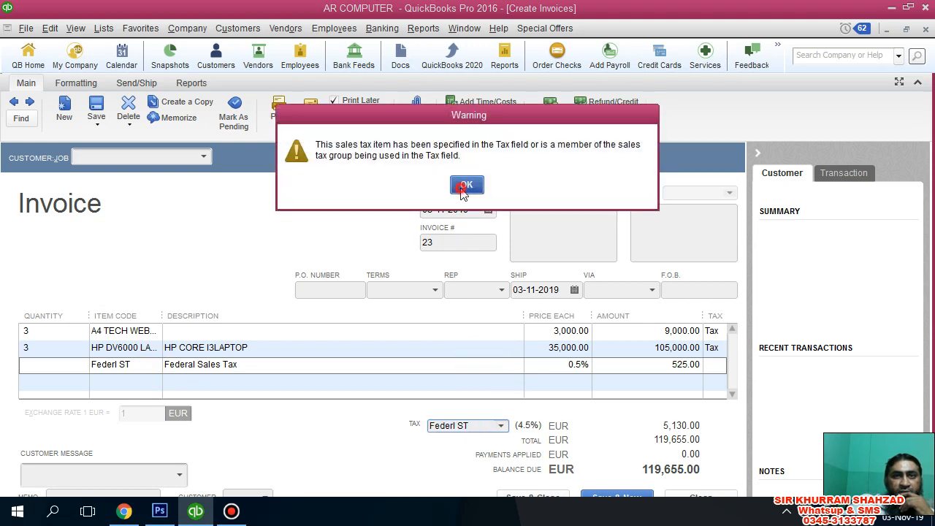
click(501, 426)
click(463, 492)
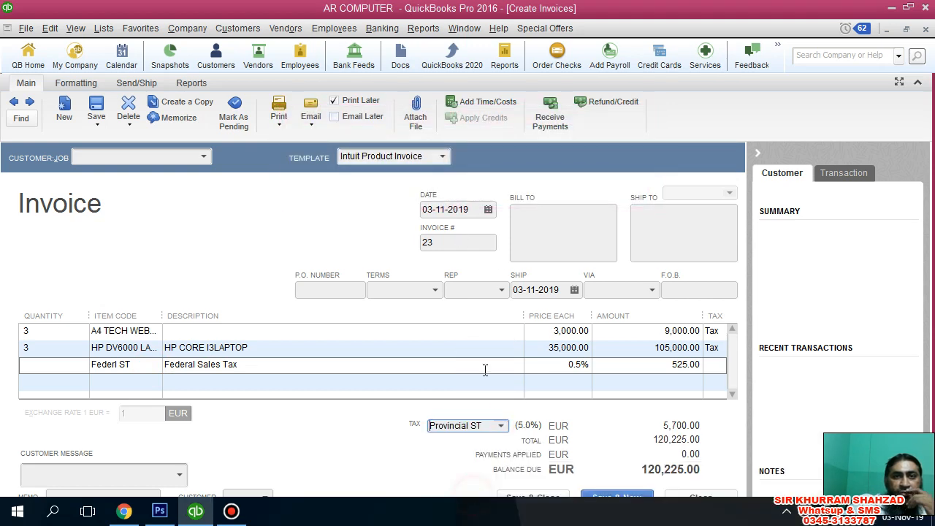
- Clear the description and item code of the Federl ST entry on the invoice's third line
click(485, 365)
key(Delete)
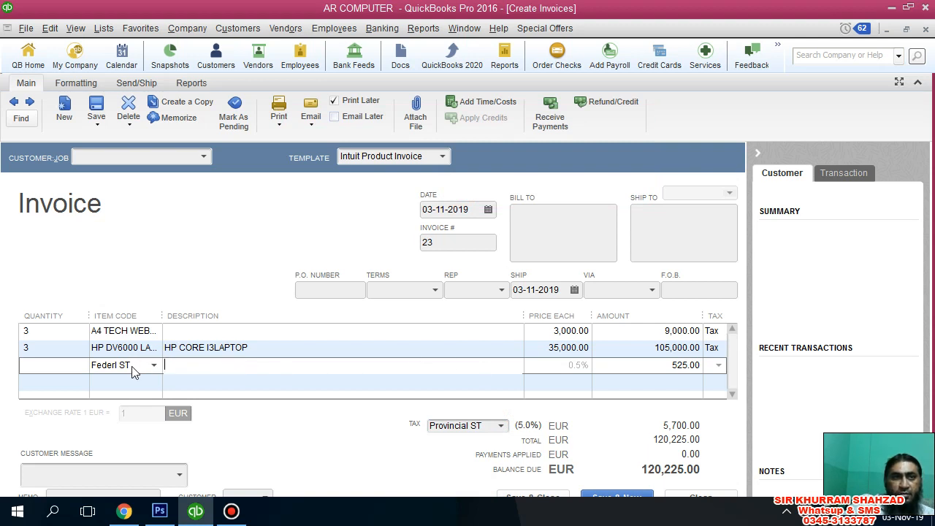
click(129, 367)
drag(135, 366, 2, 367)
key(Delete)
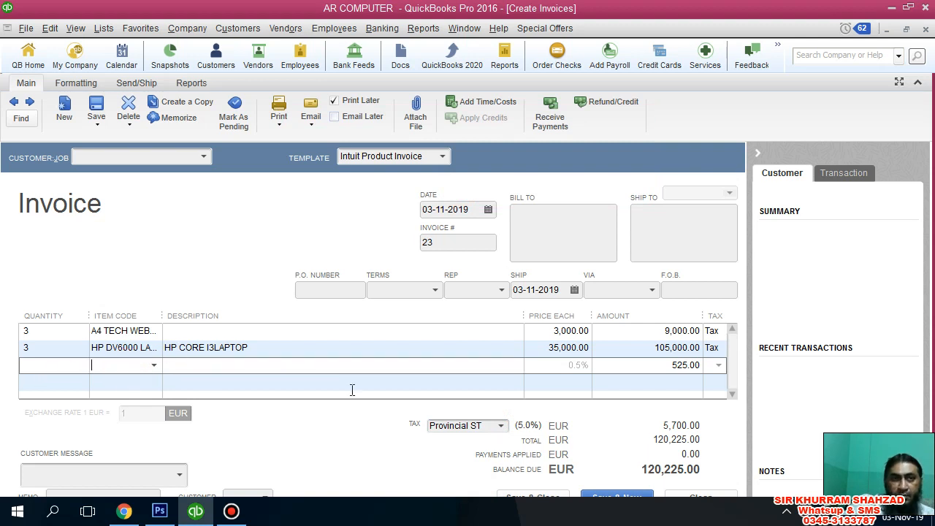
click(358, 380)
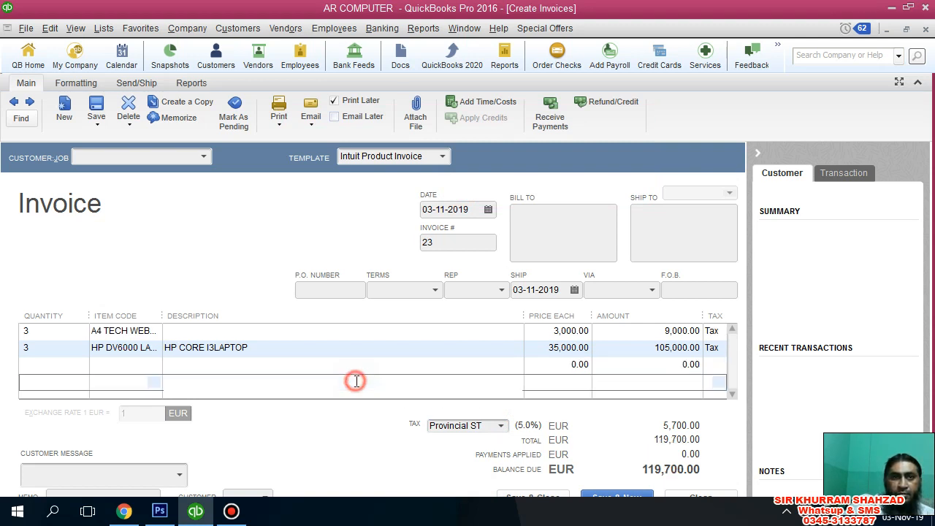
- Set the tax applied to the whole invoice to Federl ST
click(467, 353)
click(500, 425)
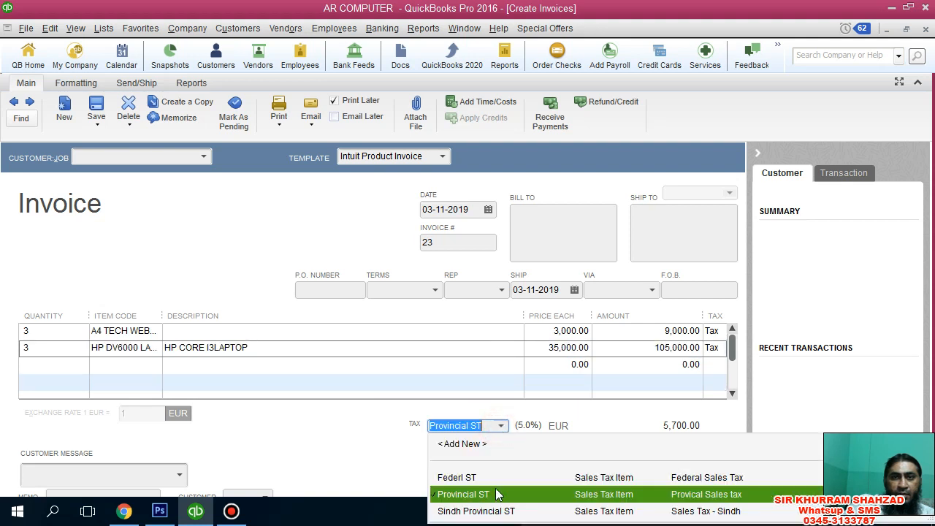
click(468, 478)
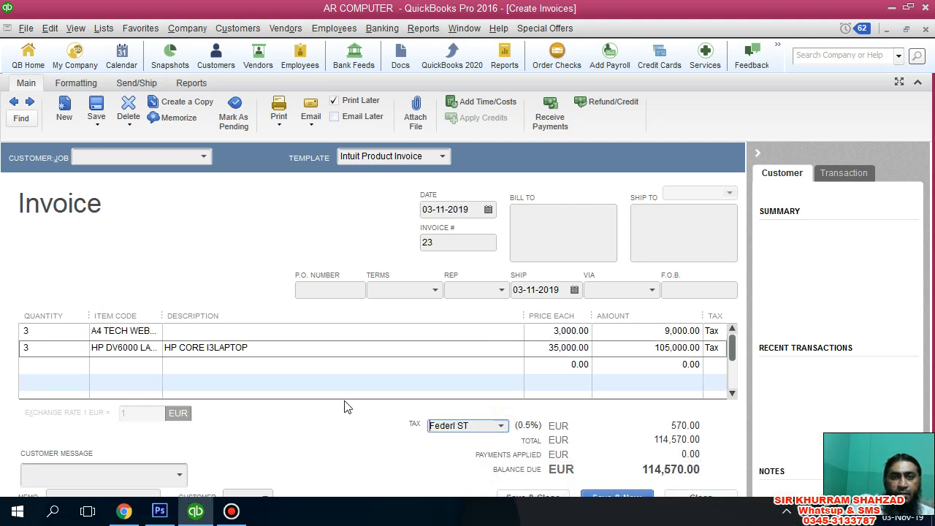
- Enter Sindh Provincial ST as the third line's item, and replace it with Provincial ST
click(91, 362)
click(152, 364)
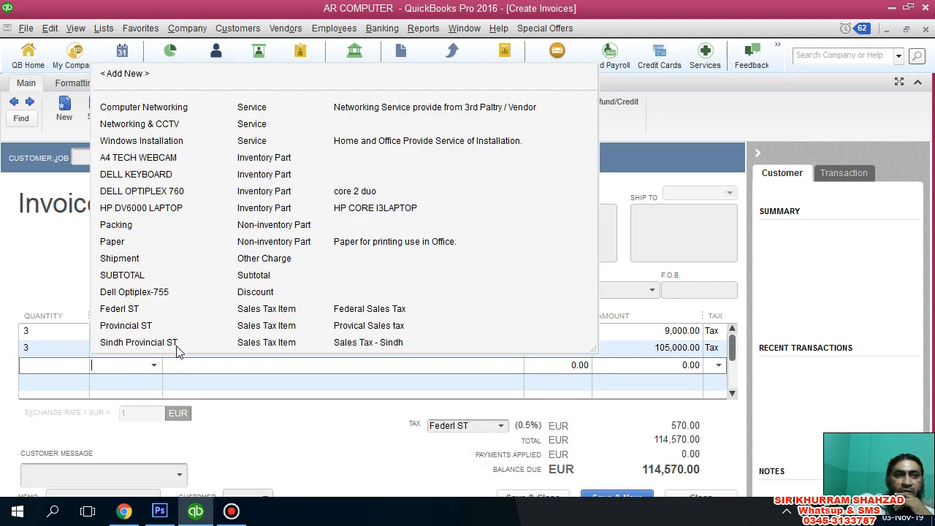
click(177, 345)
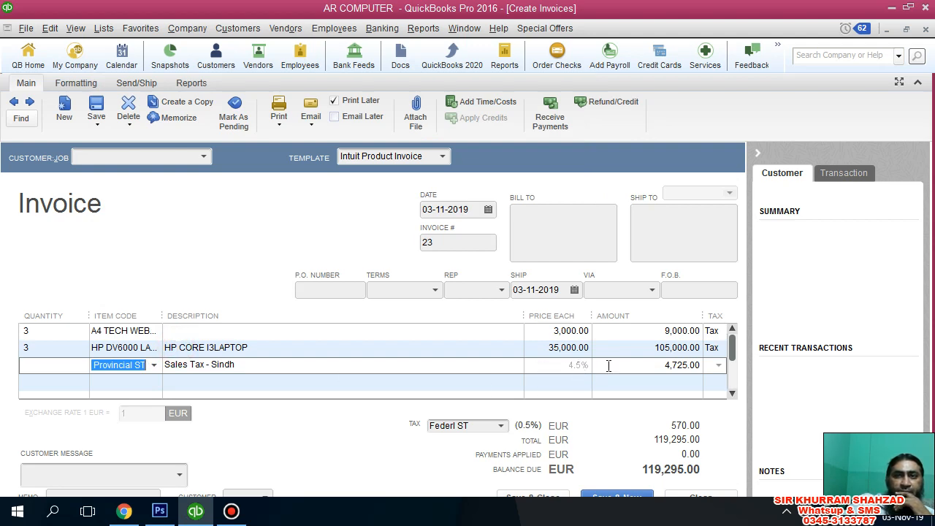
click(153, 364)
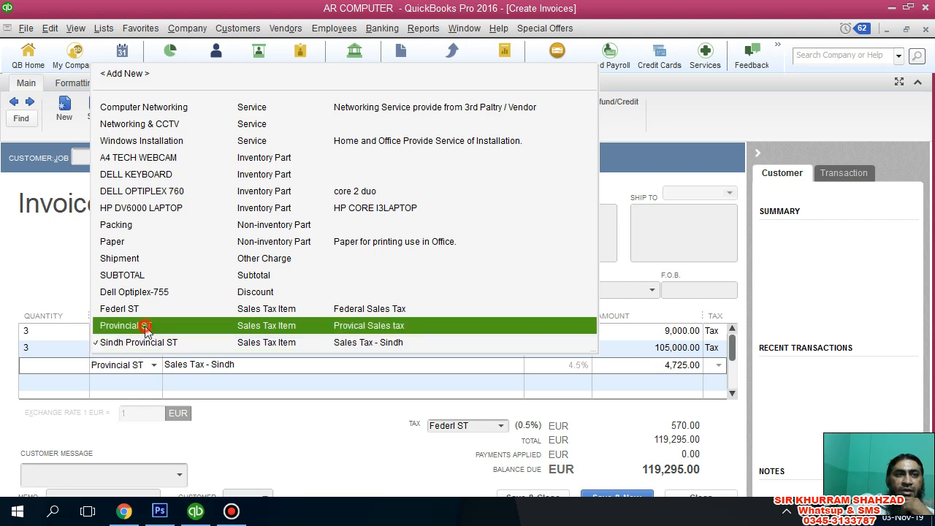
click(145, 326)
- Set the invoice tax to Sindh Provincial ST and change the third line's item to Federl ST
click(501, 427)
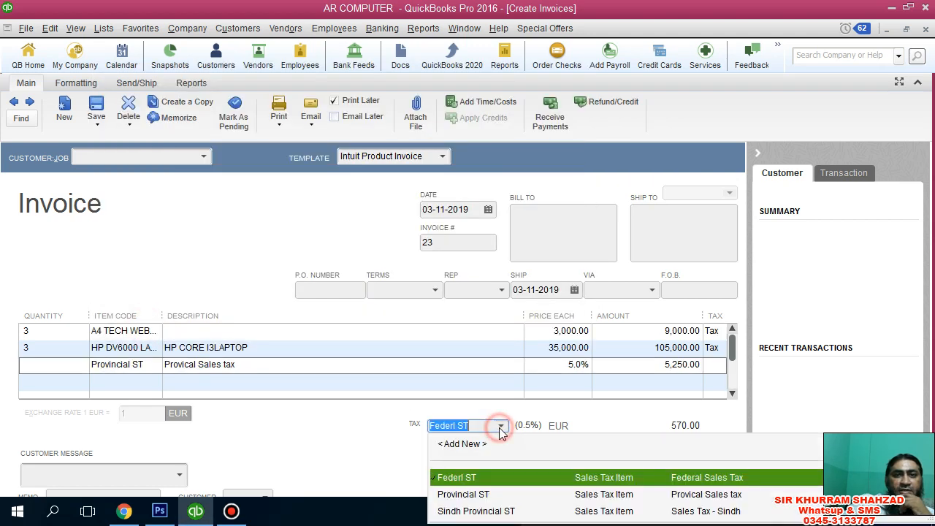
click(517, 512)
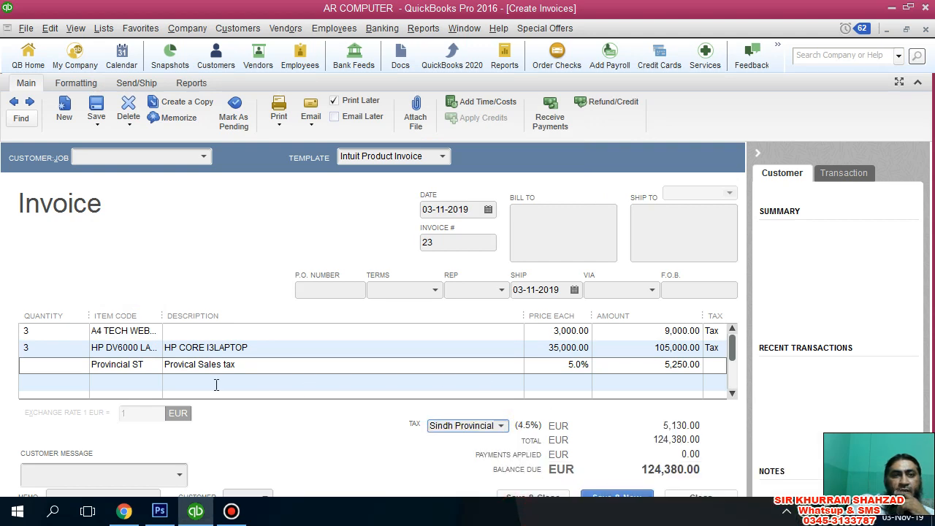
click(146, 367)
click(154, 365)
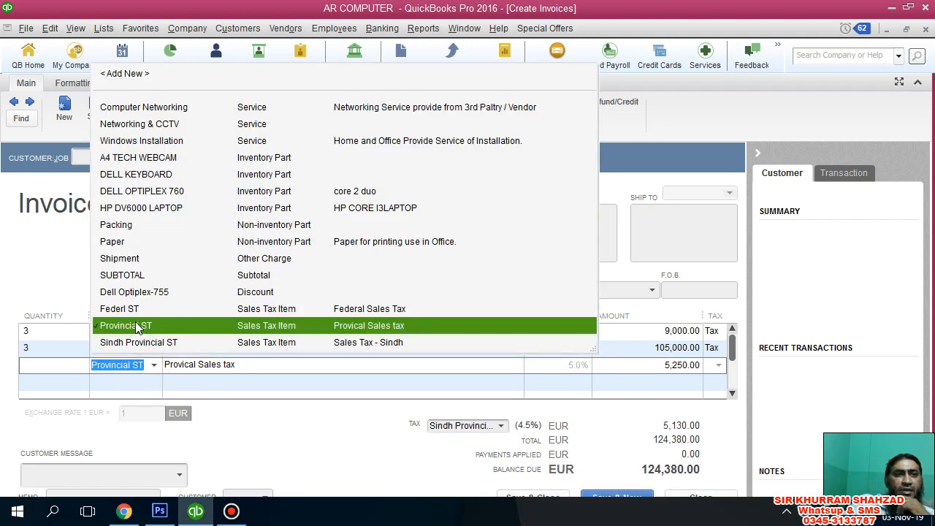
click(133, 314)
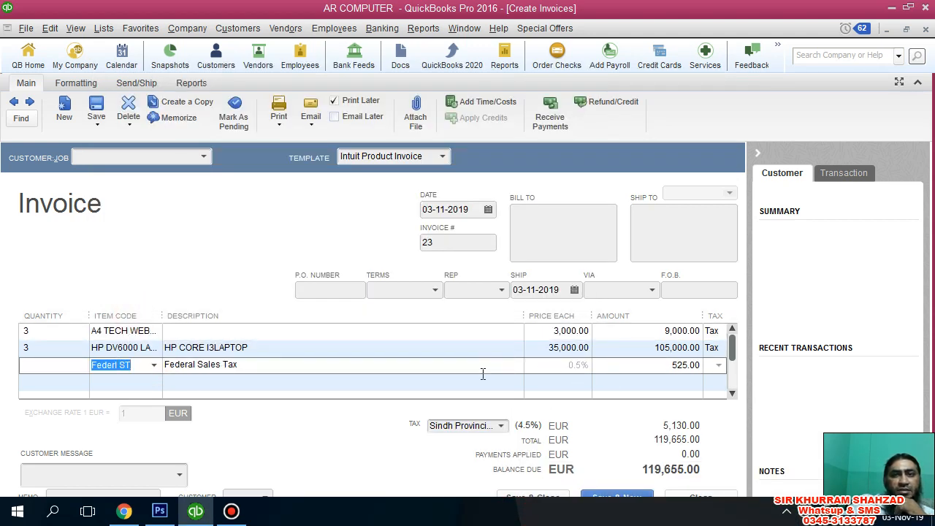
click(363, 368)
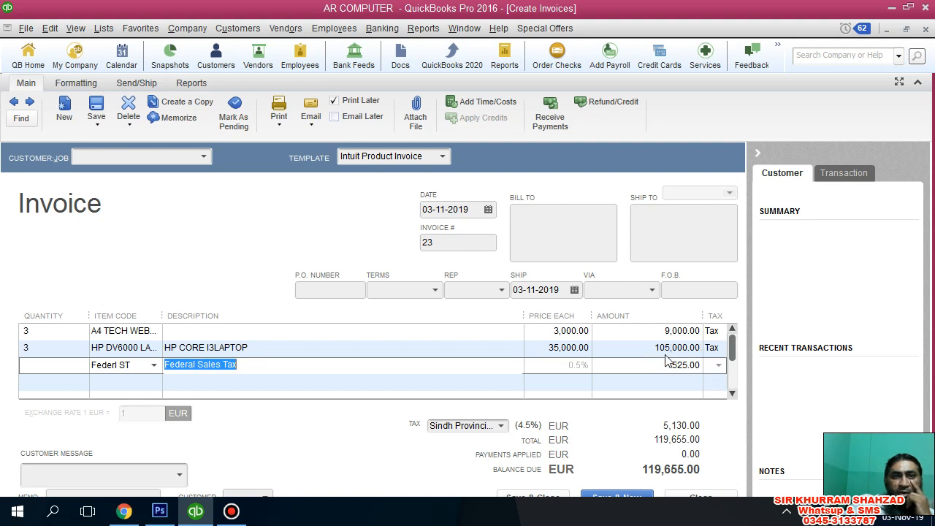
- Set the HP DV6000 LAPTOP quantity on the invoice's second line to 2
click(80, 347)
text(2)
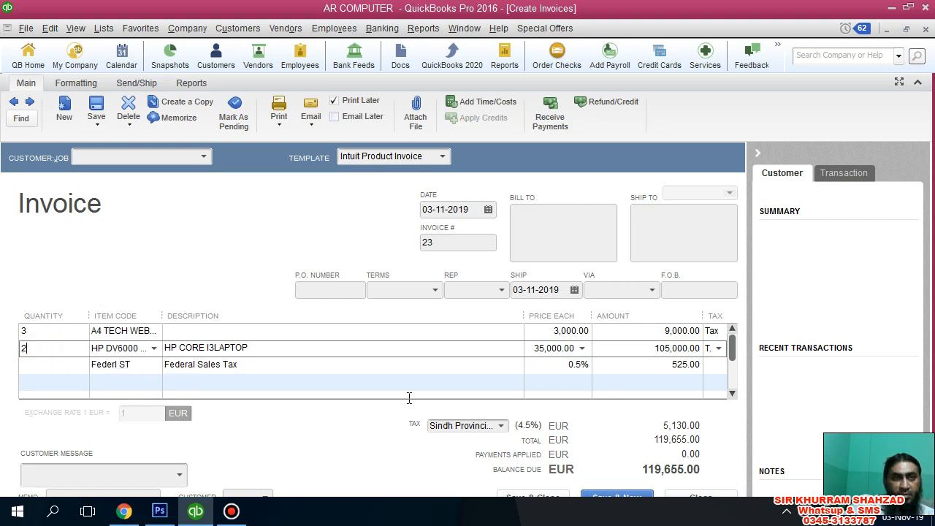
- Compare the federal sales tax line's amount with the amounts of the laptop and webcam lines above it
click(639, 366)
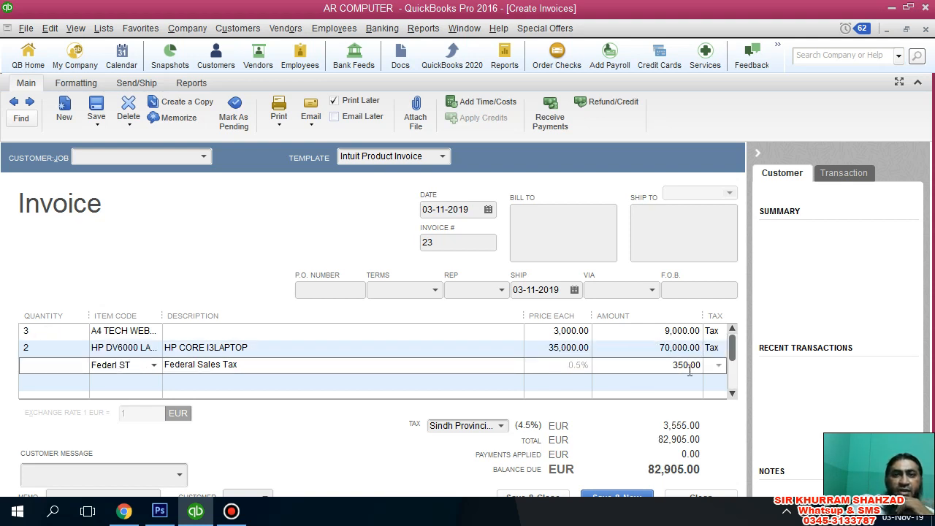
click(678, 334)
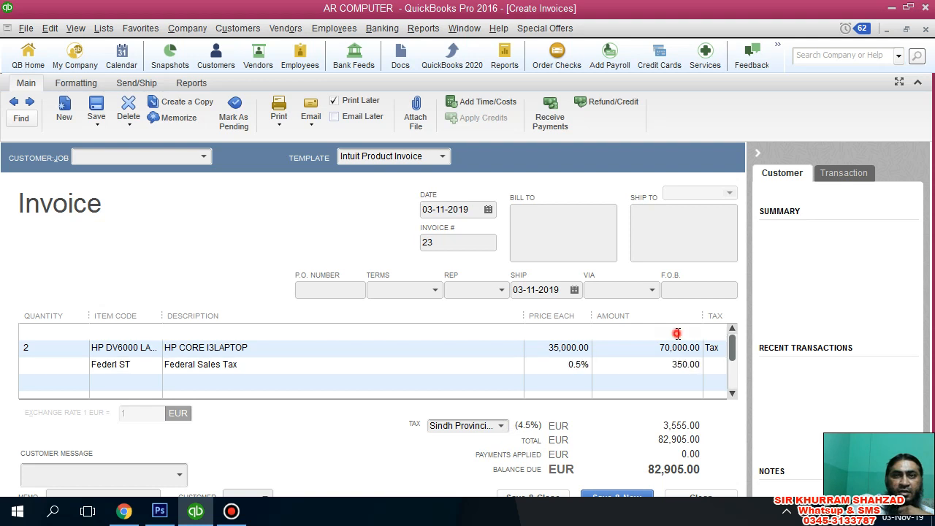
click(679, 349)
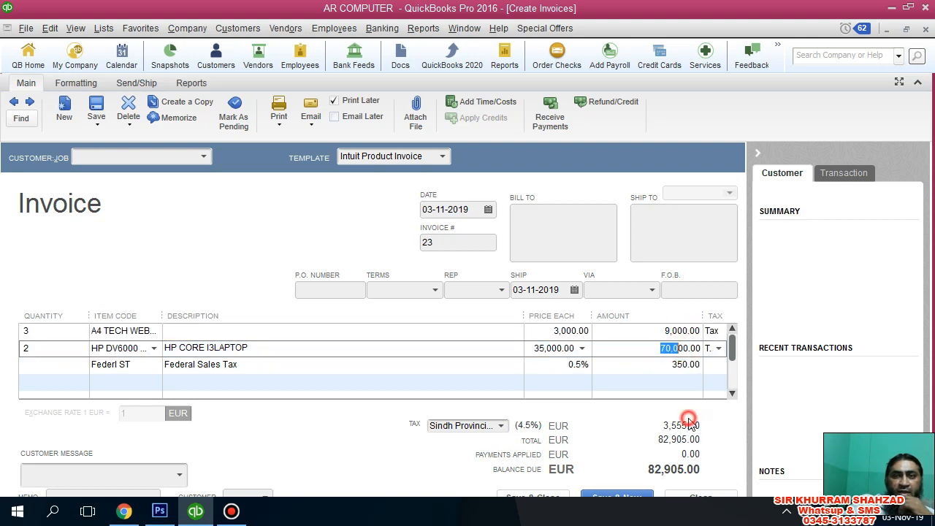
click(689, 364)
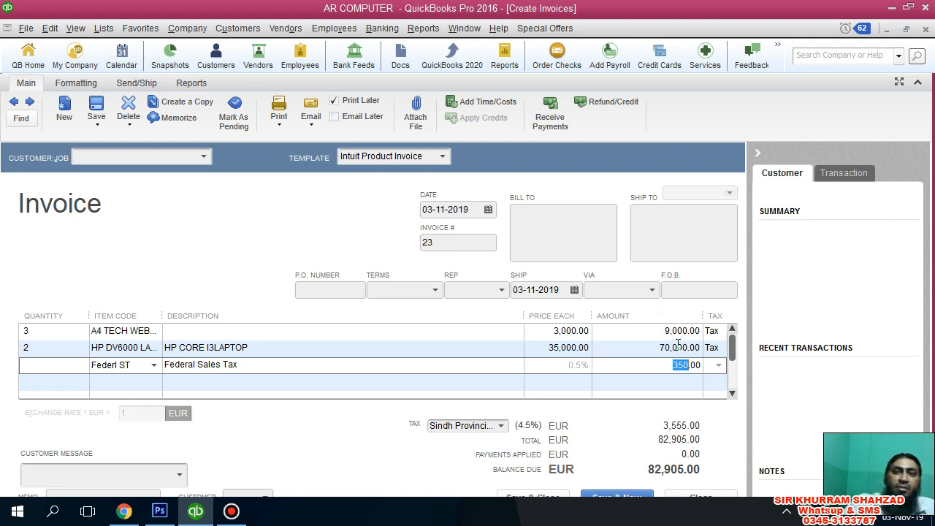
click(677, 369)
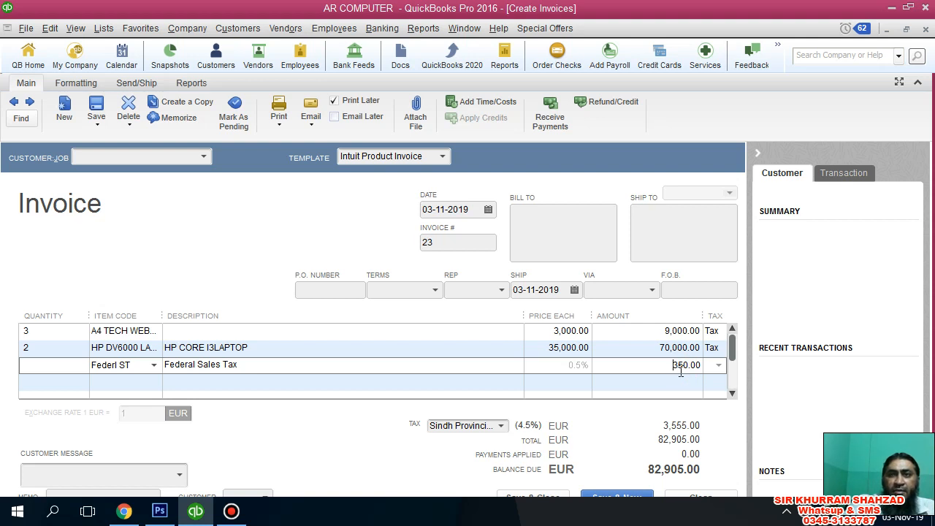
click(694, 349)
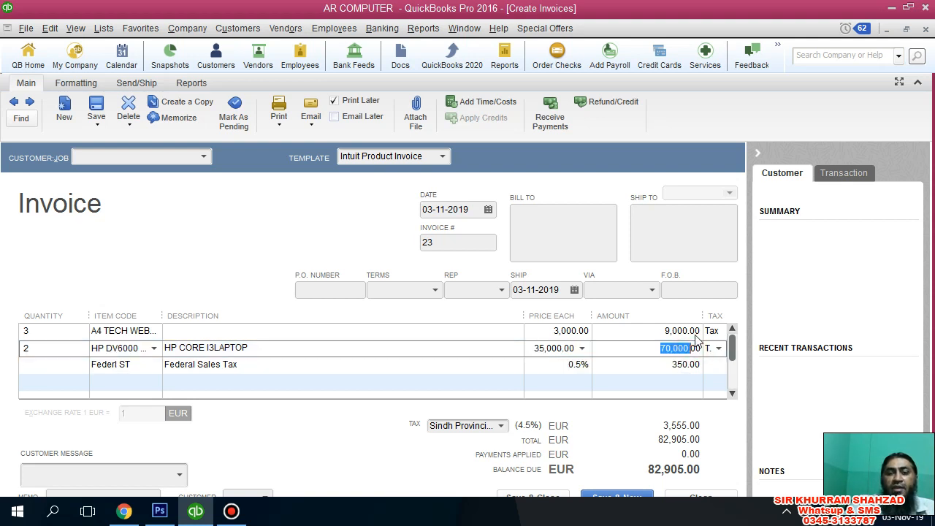
click(695, 332)
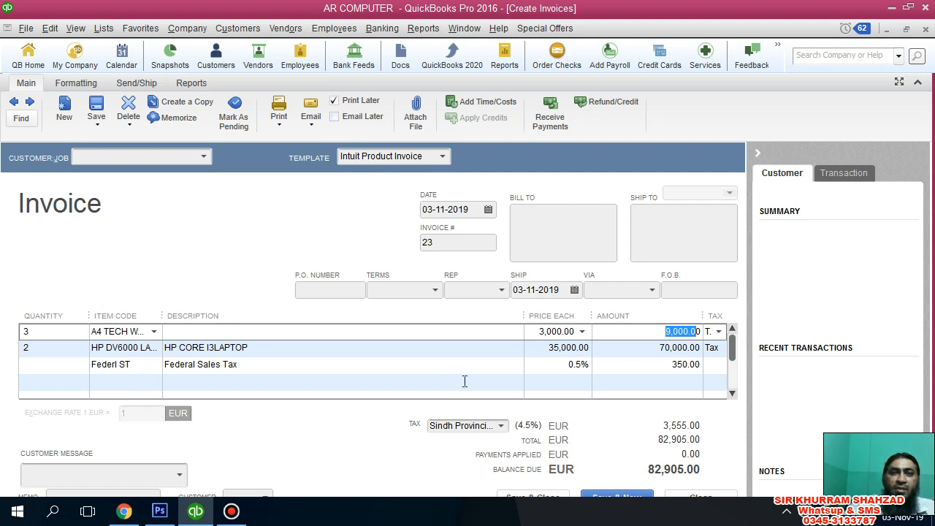
- Replace the third line's item with SUBTOTAL and enter Federl ST as the item on the fourth line
click(129, 362)
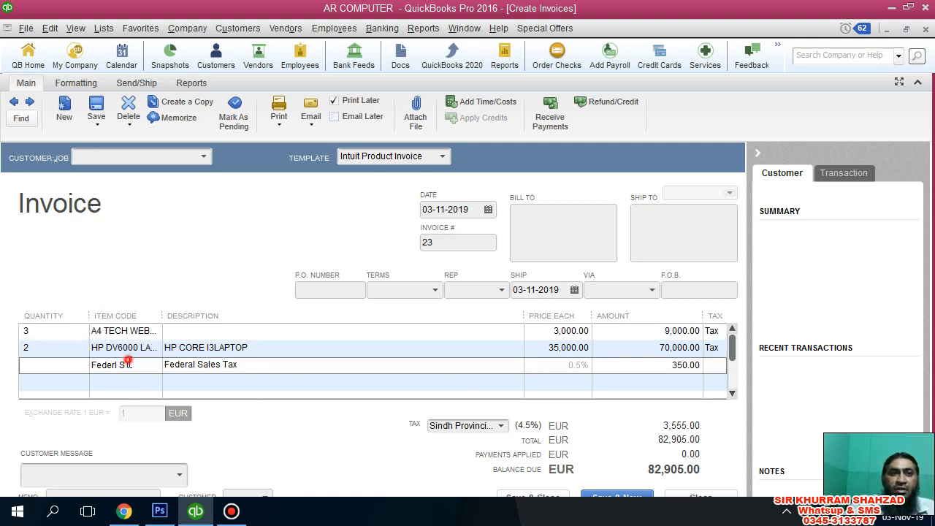
click(155, 367)
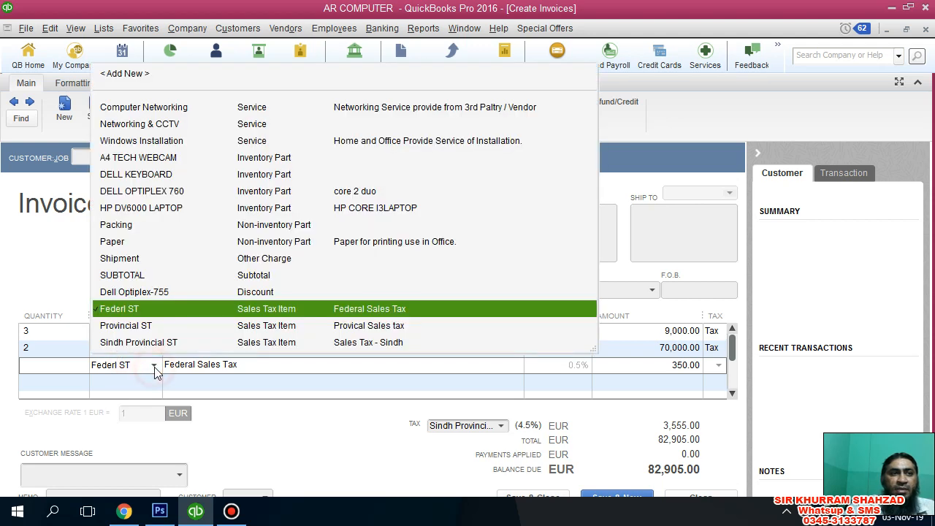
click(135, 275)
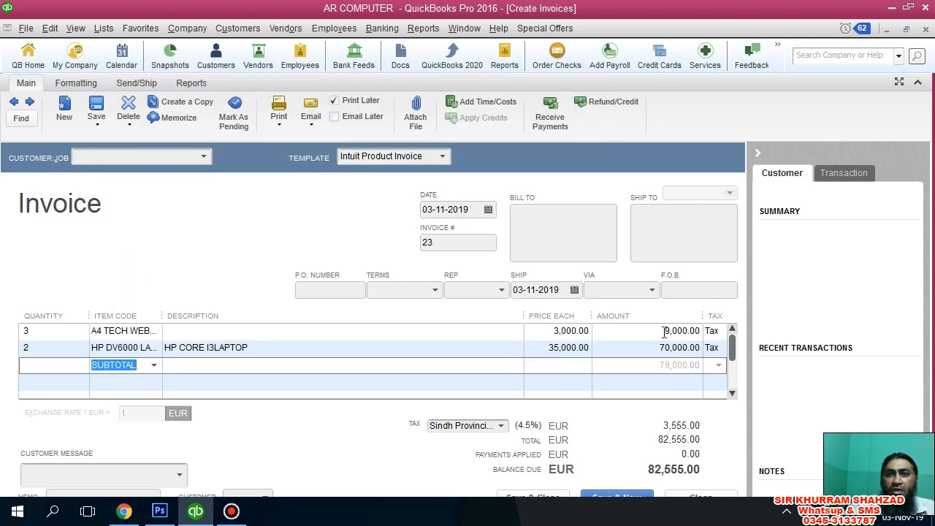
click(164, 382)
click(154, 382)
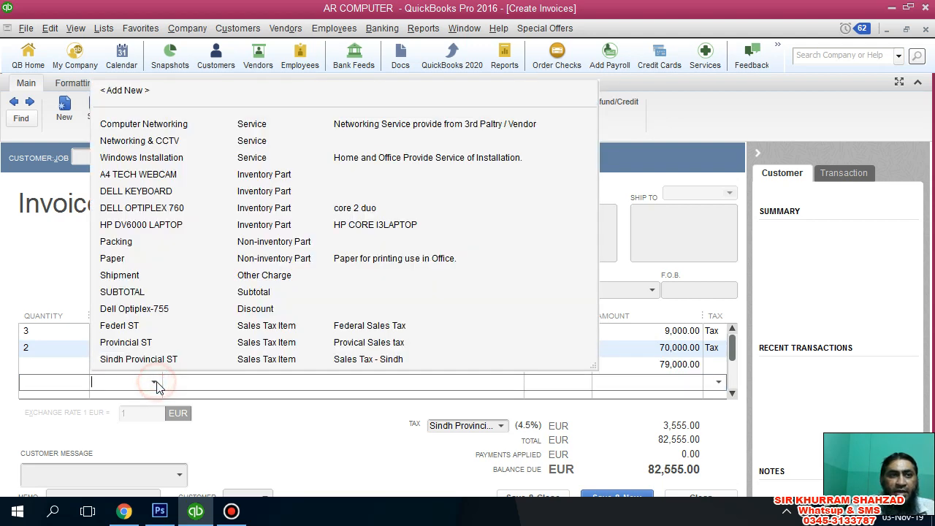
click(155, 325)
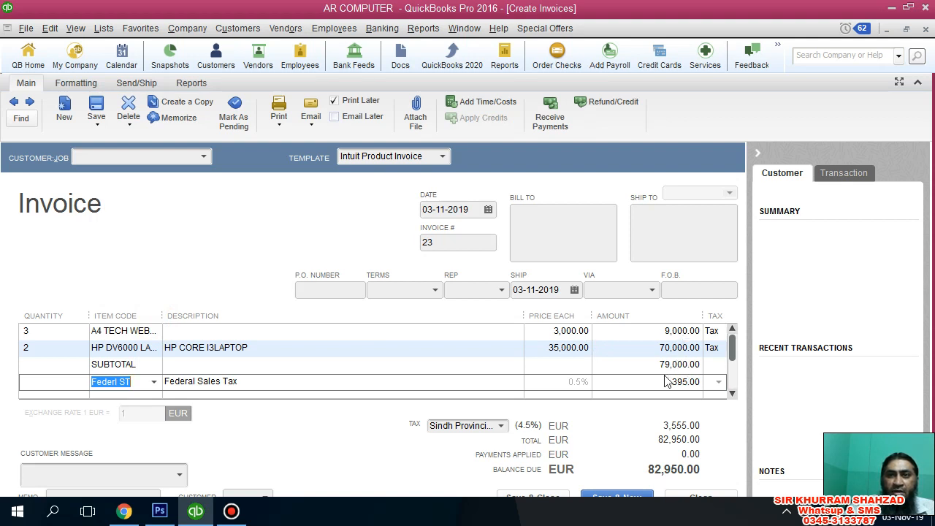
- Add Networking & CCTV as the item below the federal tax line, with the Non tax code
click(732, 393)
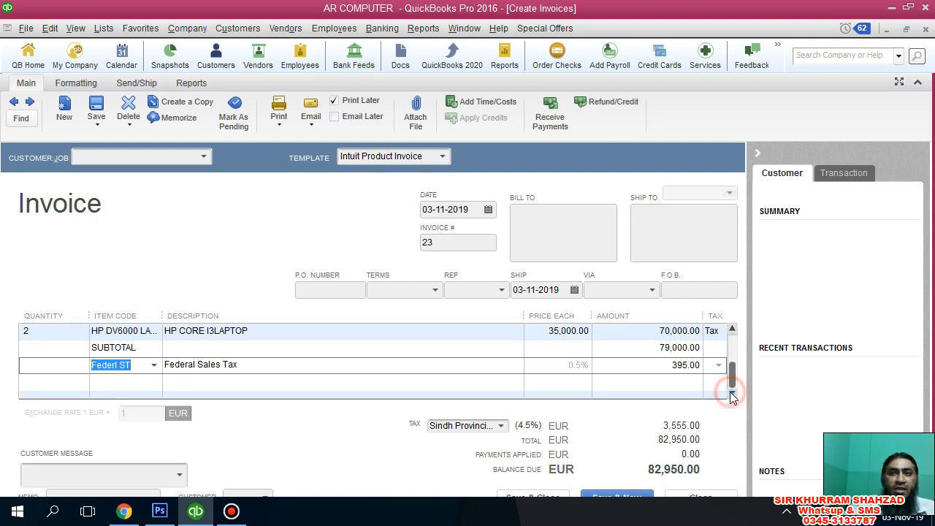
click(152, 382)
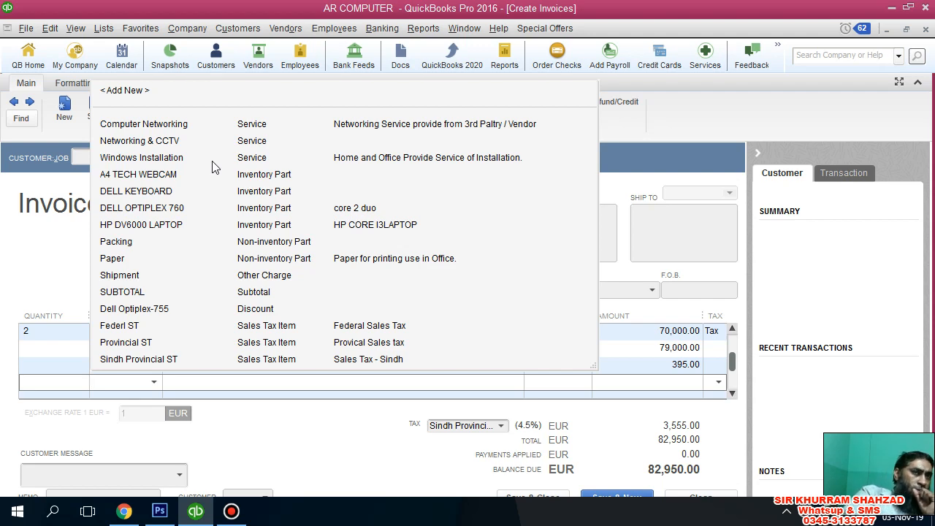
click(146, 140)
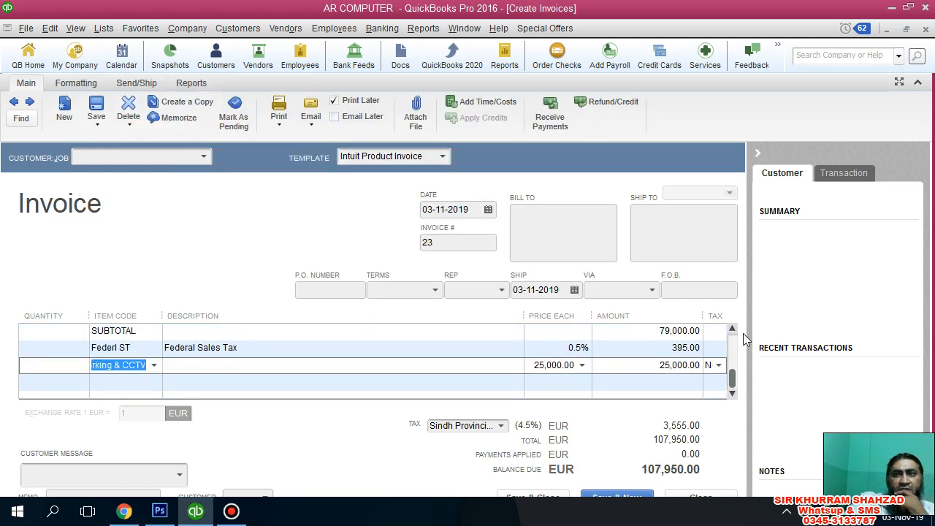
click(719, 365)
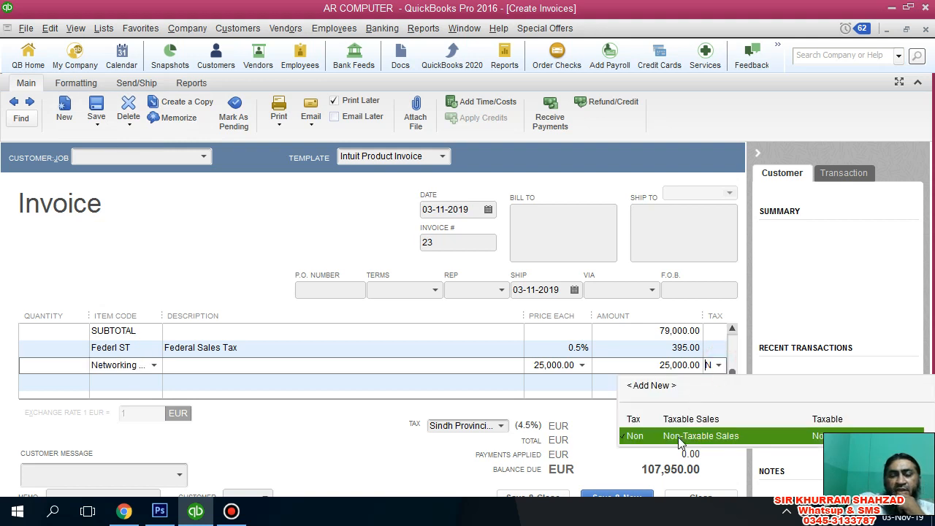
click(678, 437)
drag(732, 374, 728, 395)
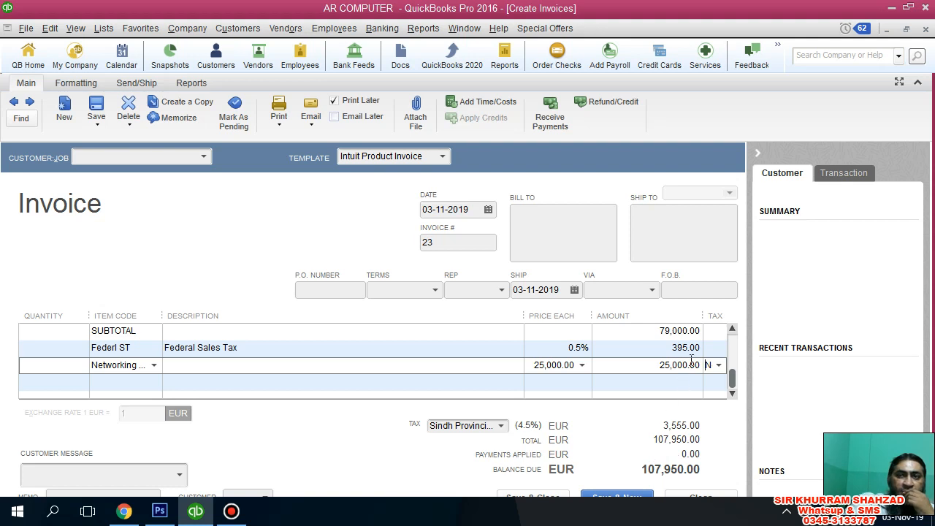
scroll(678, 353, up, 1)
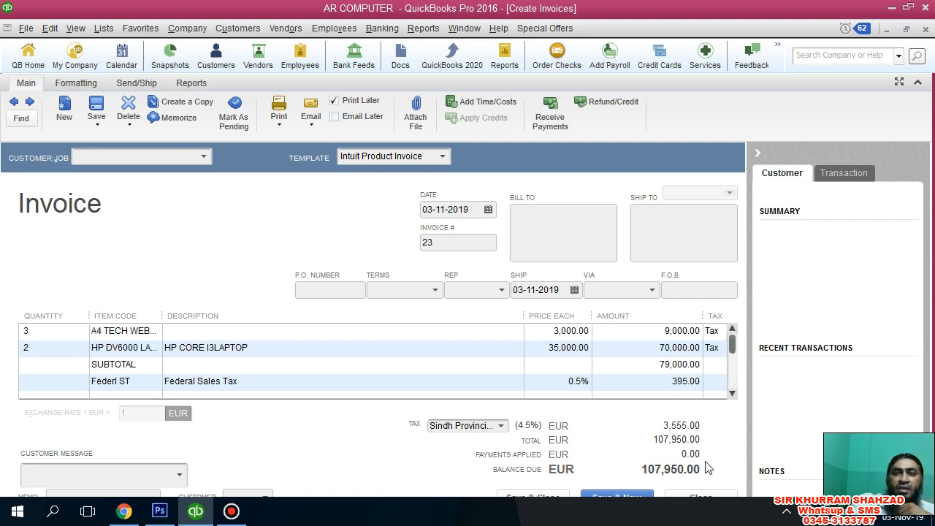
- Try to save and close the invoice, and choose ABC Printers as its customer
click(562, 497)
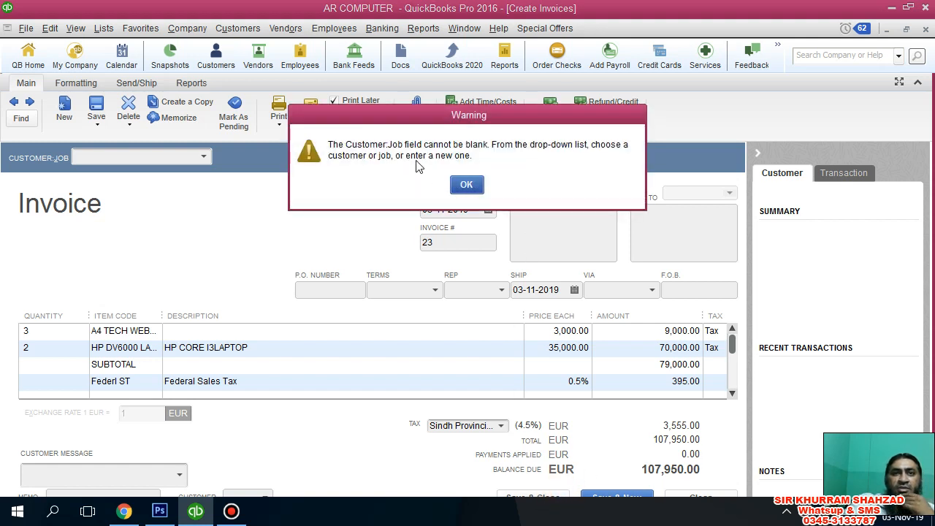
click(463, 184)
click(200, 156)
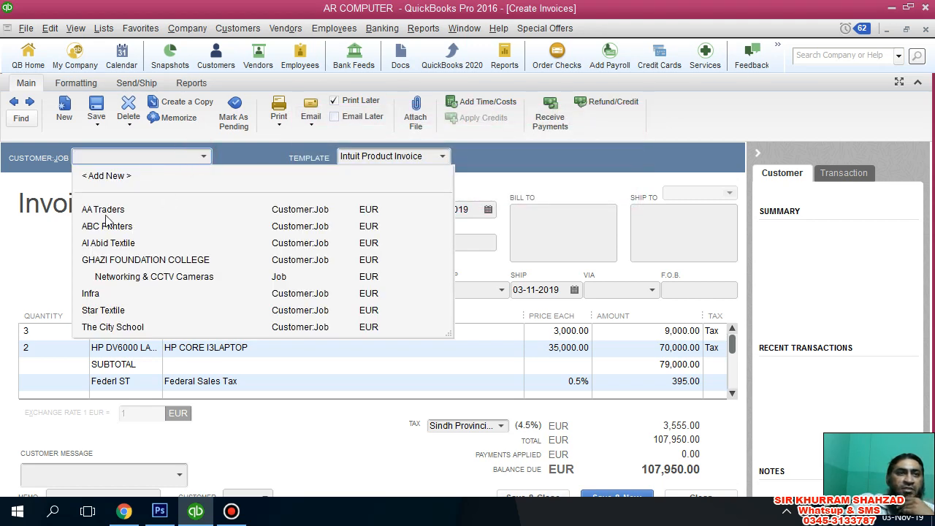
click(110, 228)
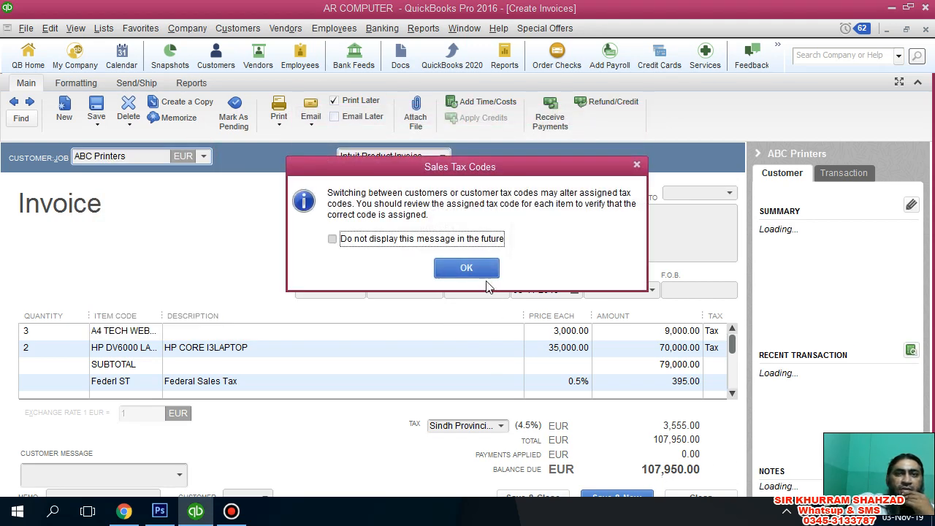
click(485, 272)
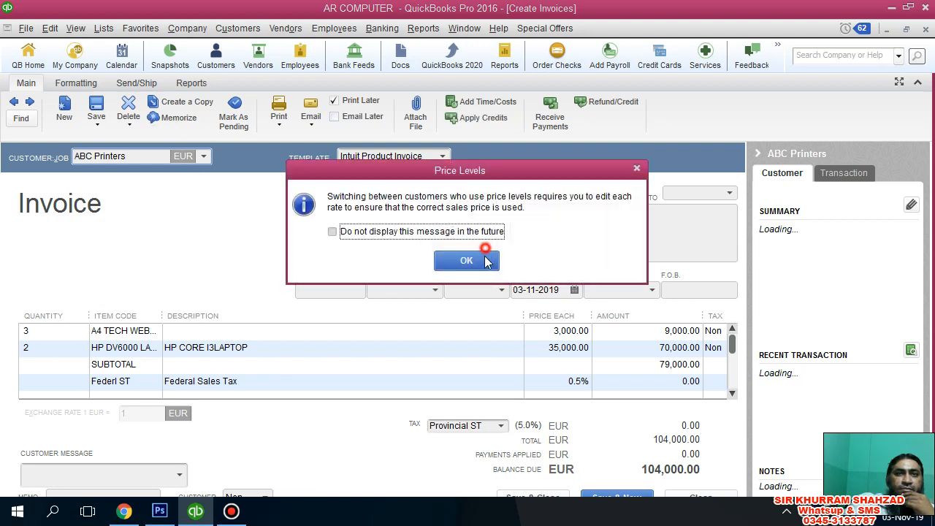
click(486, 259)
- Change the invoice's customer to Infra, suppressing future Sales Tax Codes messages, and save and close the invoice
click(203, 156)
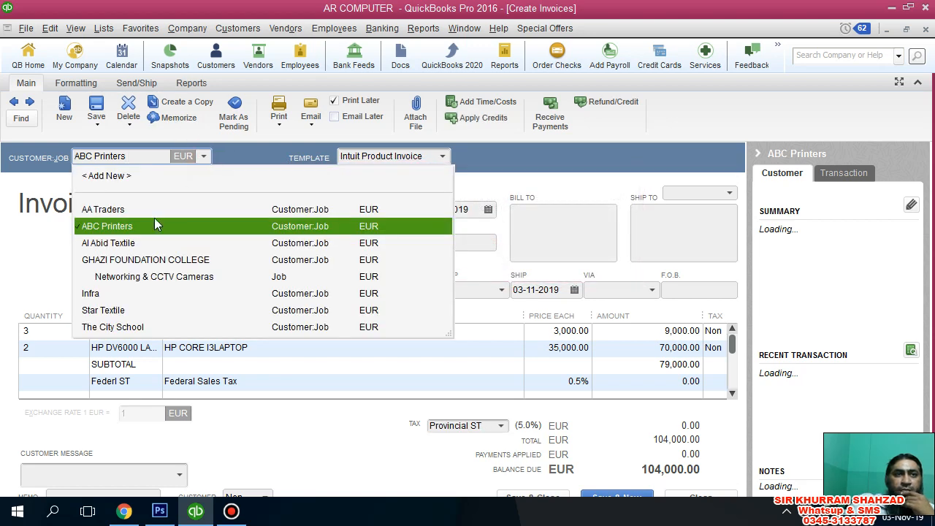
click(138, 294)
click(421, 241)
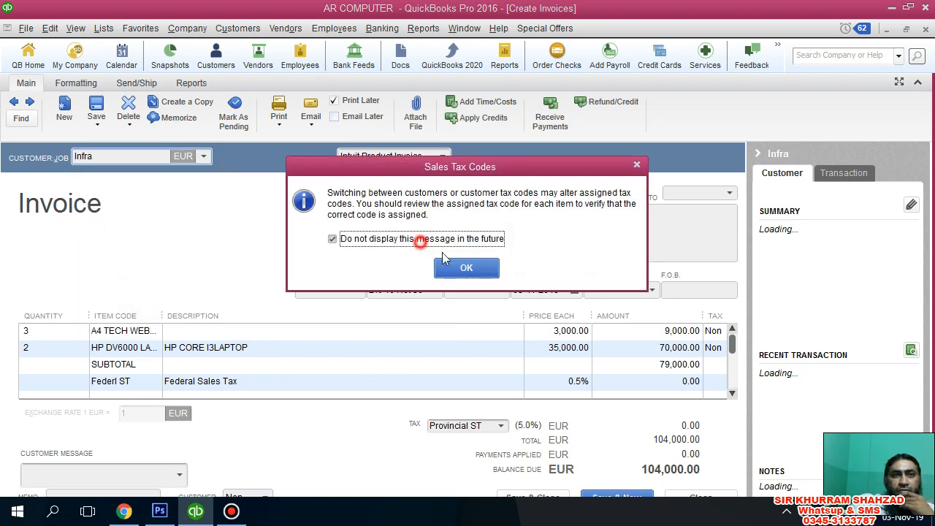
click(468, 267)
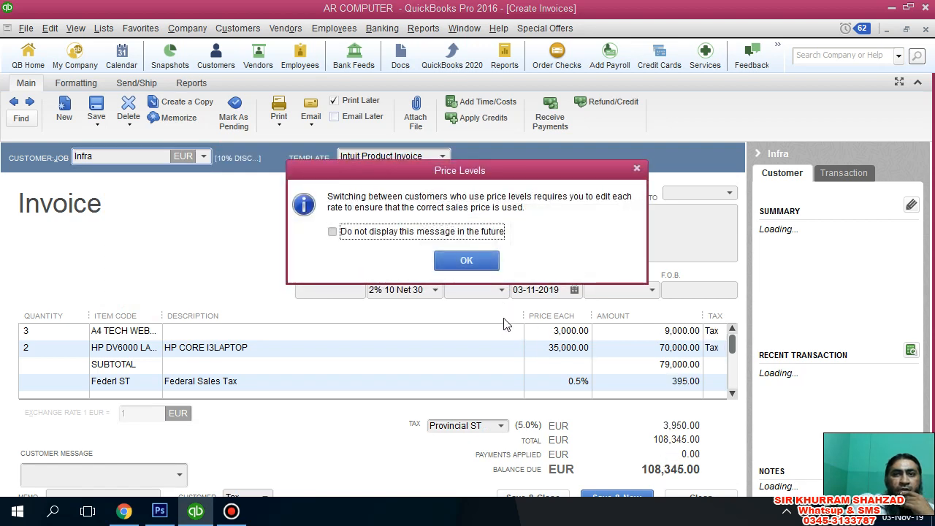
click(470, 259)
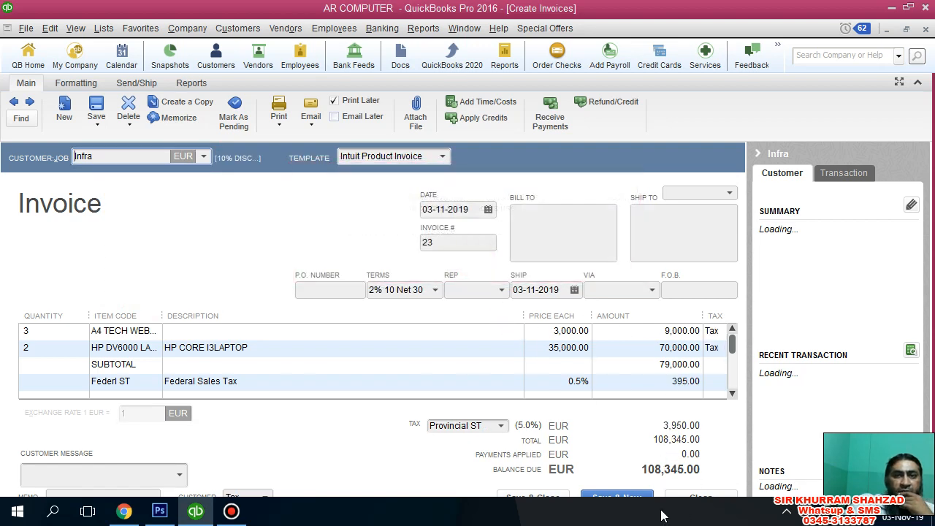
click(542, 499)
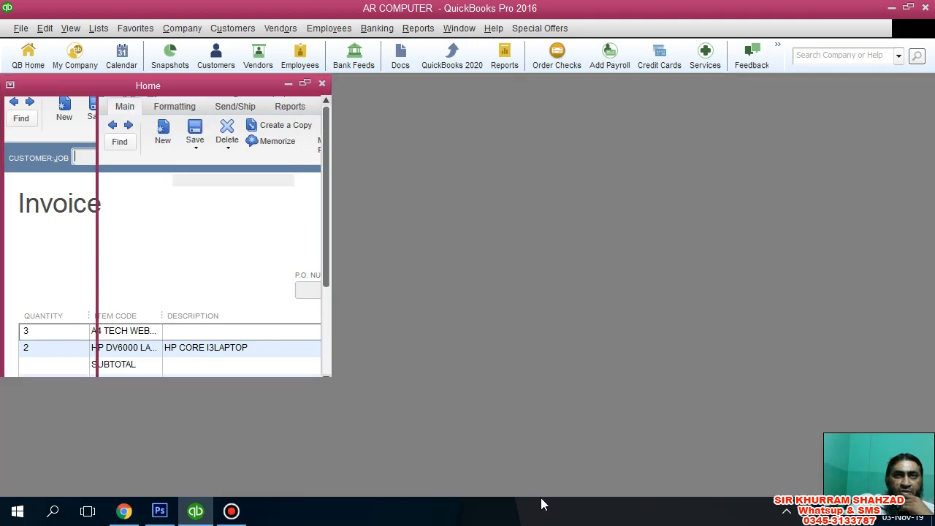